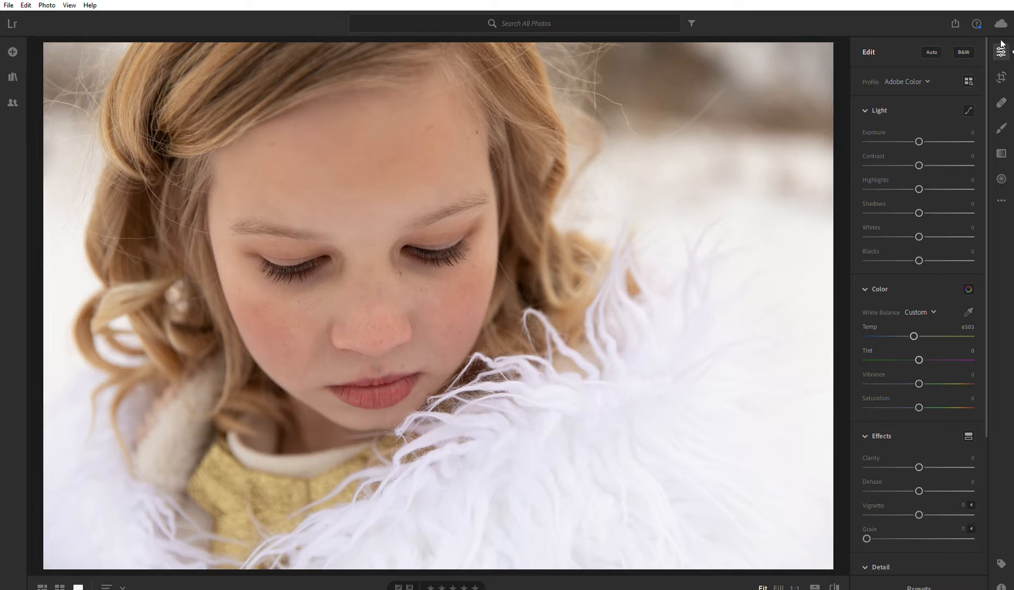
Step: Try rotating the photo 90 degrees counterclockwise and back, and flipping it horizontally and vertically, with the Crop tool
click(1001, 45)
click(1002, 75)
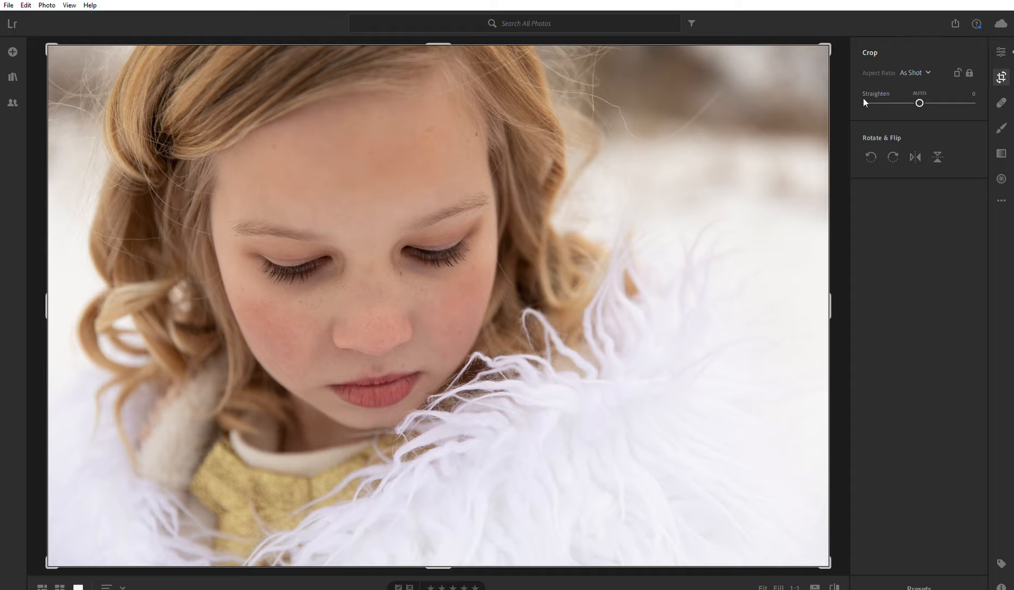
click(871, 146)
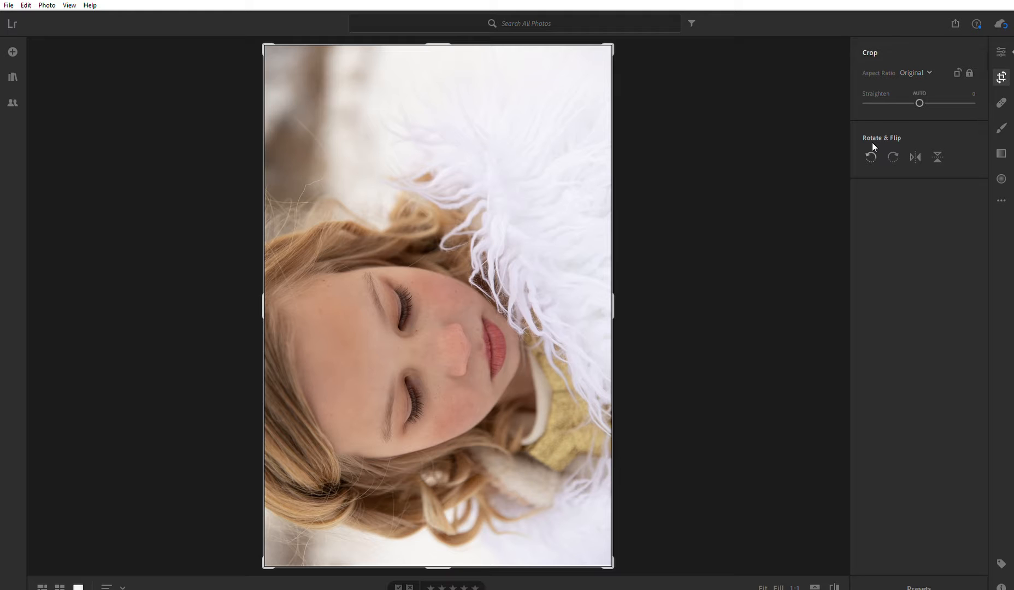
click(893, 148)
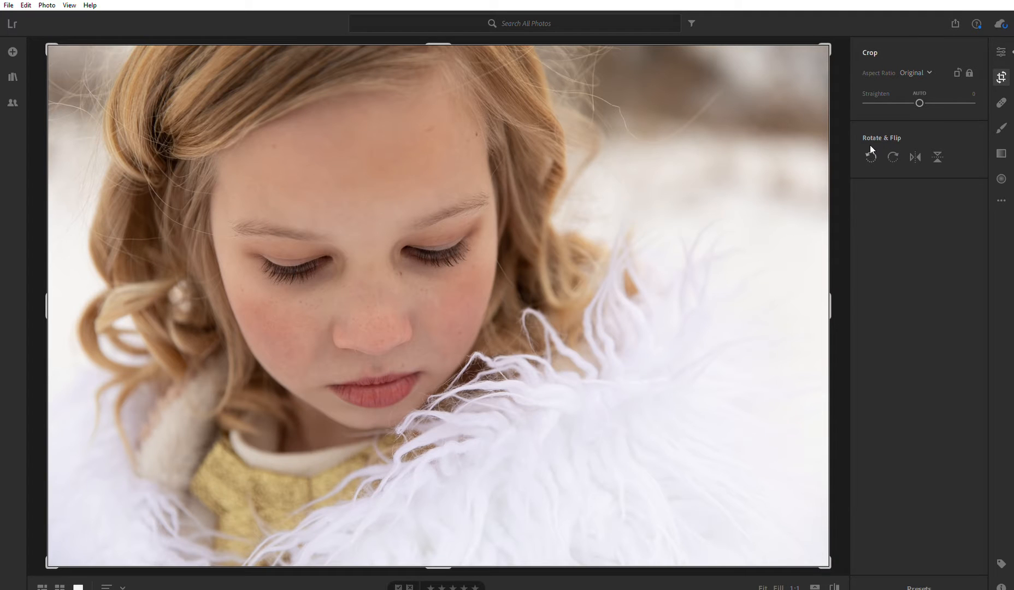
click(870, 147)
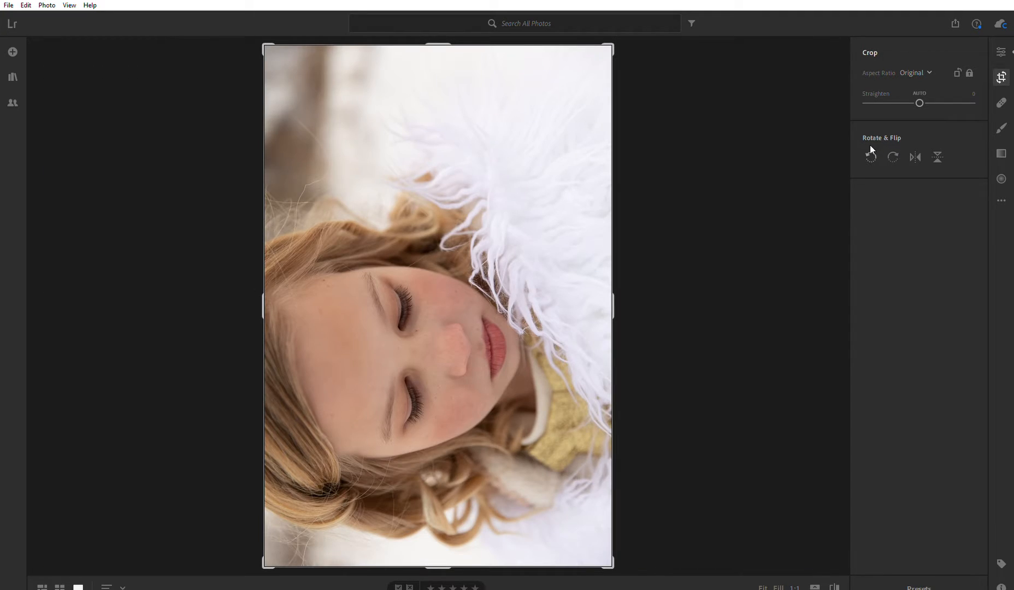
click(890, 146)
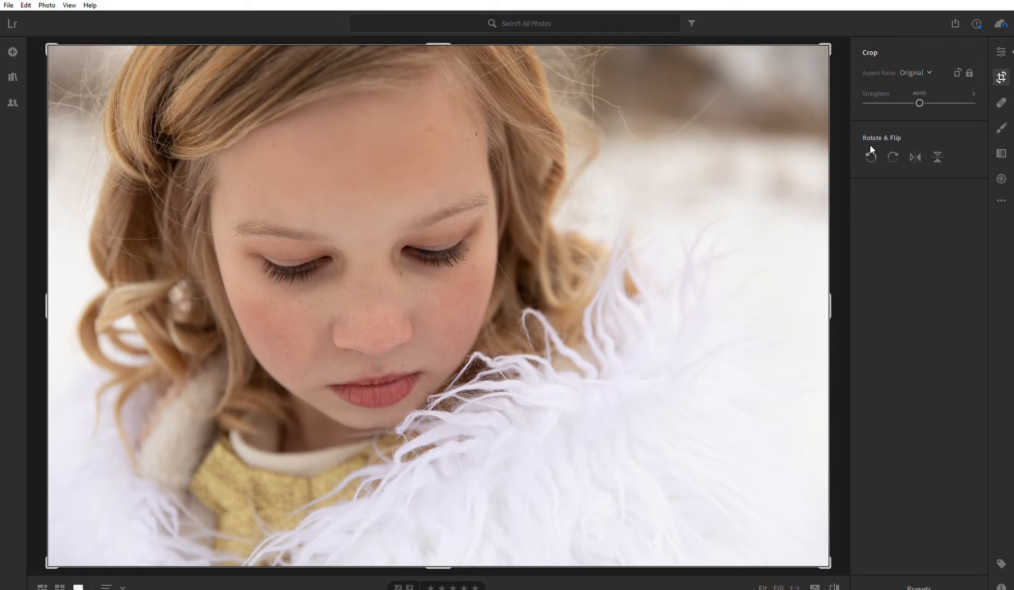
click(913, 148)
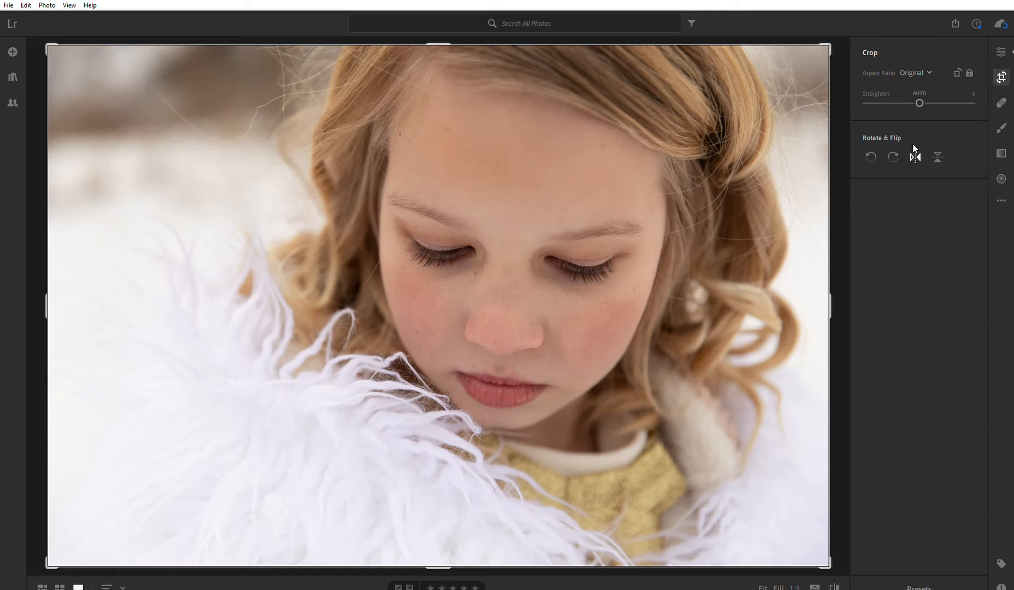
click(913, 147)
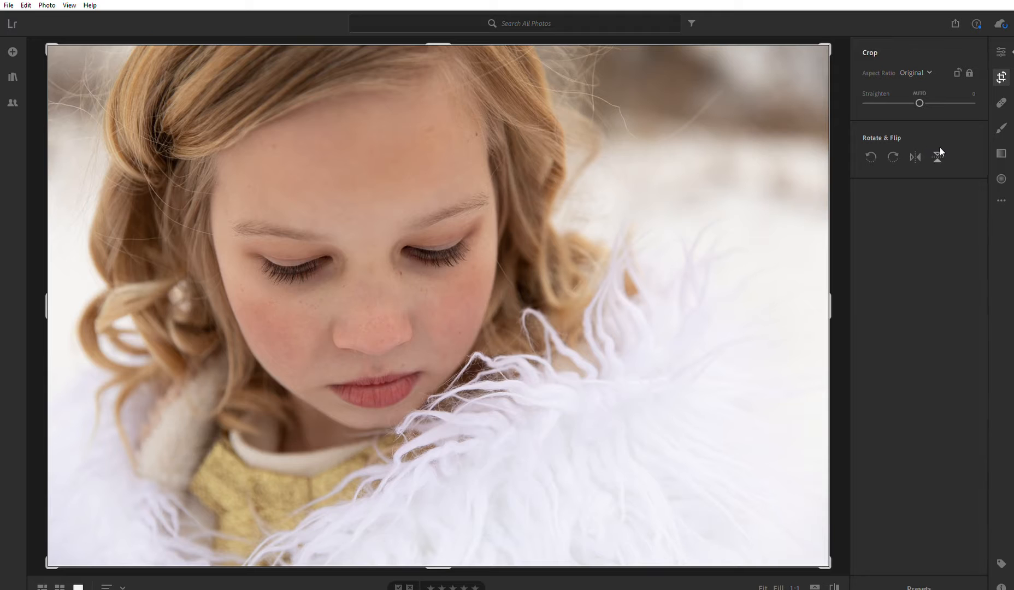
click(940, 149)
click(940, 149)
Step: Straighten the crop to -0.45
mouse_move(920, 92)
mouse_down()
mouse_move(936, 88)
mouse_move(921, 92)
mouse_move(919, 104)
mouse_up()
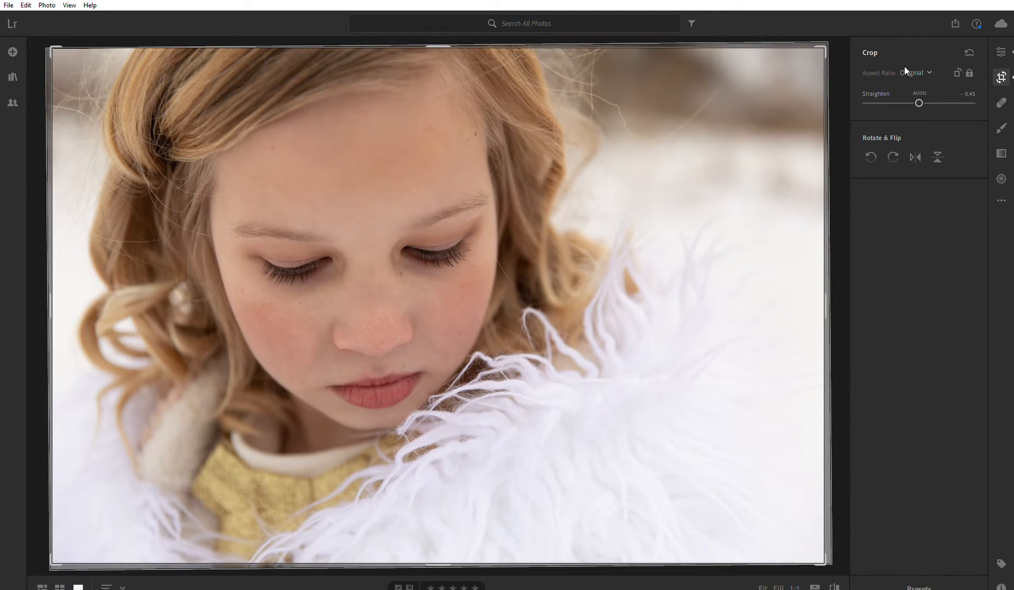
Step: Heal the red spot below the inner corner of the eye with a smaller Healing Brush, adjusting the source area
click(1001, 97)
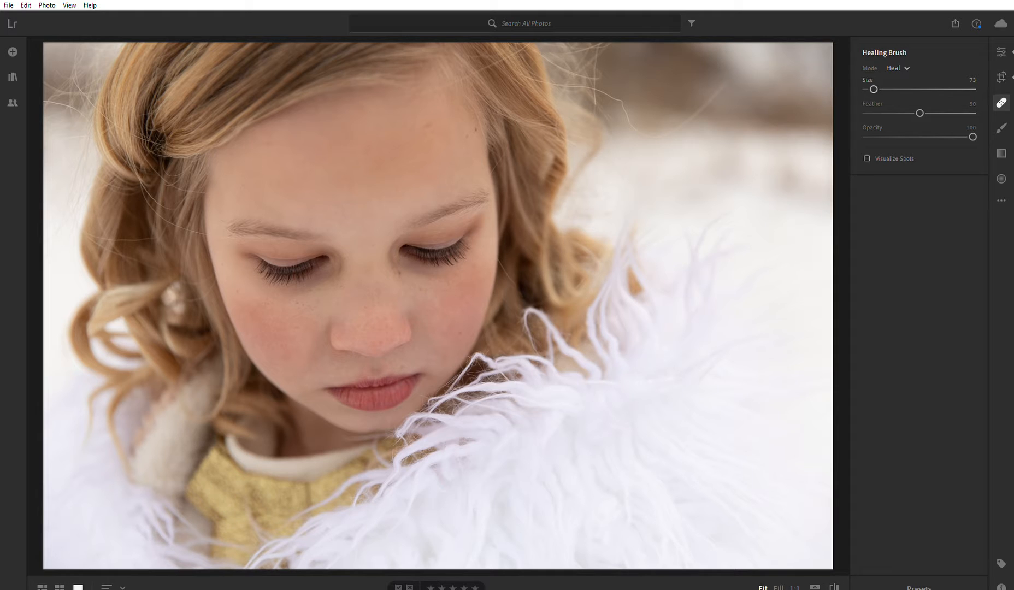
mouse_move(873, 89)
mouse_down()
mouse_move(885, 89)
mouse_move(872, 89)
mouse_up()
click(401, 266)
drag(422, 280, 422, 281)
mouse_move(422, 280)
mouse_down()
mouse_move(406, 285)
mouse_move(420, 279)
mouse_up()
Step: Enlarge the Healing Brush and heal the blemishes on the girl's forehead, repositioning the sampled areas
drag(872, 89, 877, 89)
click(427, 128)
drag(426, 162, 410, 144)
scroll(410, 143, down, 4)
scroll(405, 145, up, 4)
click(407, 101)
drag(406, 101, 293, 142)
drag(294, 142, 295, 142)
Step: Shrink the Healing Brush and heal the small mark on the cheek below the eye
drag(874, 89, 871, 89)
click(299, 303)
drag(317, 296, 315, 296)
Step: Adjust the feather of the healed cheek spot and lower its opacity
drag(919, 102, 922, 102)
drag(926, 101, 919, 103)
drag(973, 130, 904, 130)
Step: Paint a local brush adjustment with Highlights -23 and brush size 23 over the bright fur and snow beside the girl
click(1001, 125)
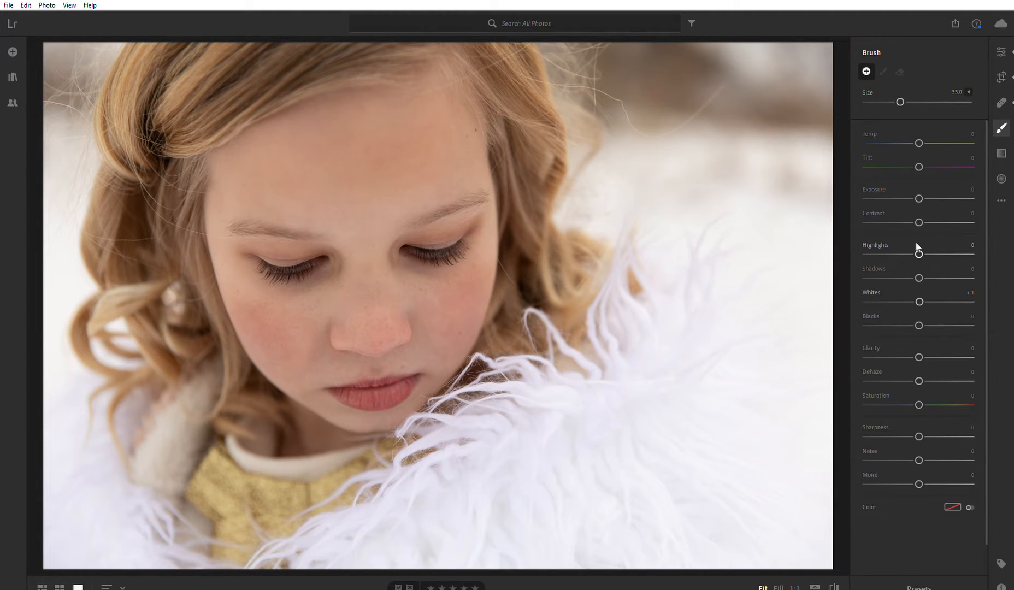
drag(918, 243, 905, 247)
key(bracketright)
key(bracketleft)
key(bracketleft)
key(bracketleft)
key(bracketleft)
key(bracketleft)
key(bracketleft)
key(bracketleft)
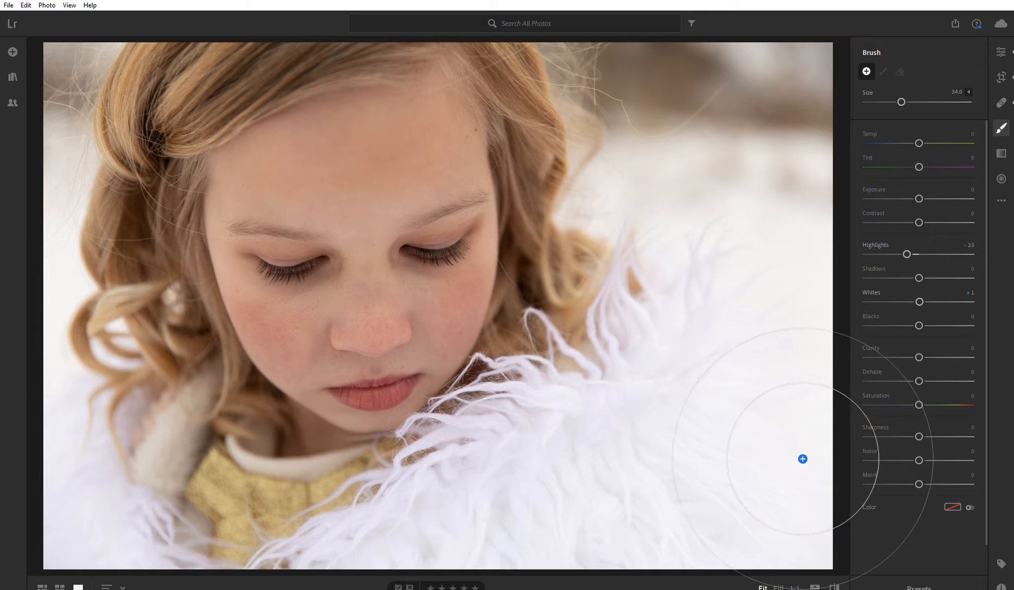
key(bracketleft)
key(bracketleft)
key(bracketleft)
key(bracketleft)
mouse_move(693, 342)
mouse_down()
mouse_move(790, 441)
mouse_move(796, 589)
mouse_move(794, 424)
mouse_up()
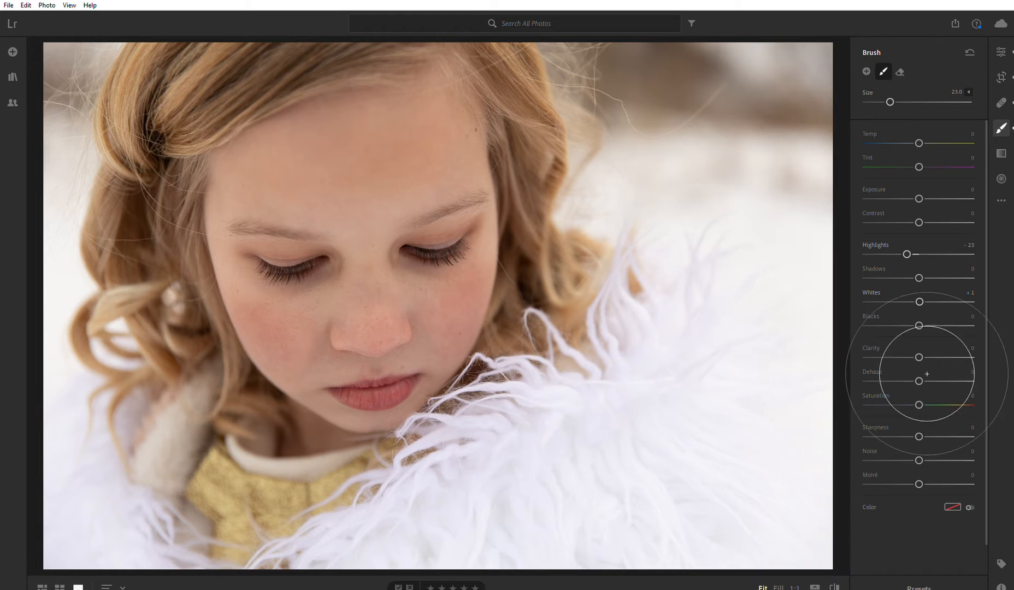
Step: Set the painted fur adjustment to Highlights -76, Whites -18 and Exposure -0.08
drag(907, 250, 877, 252)
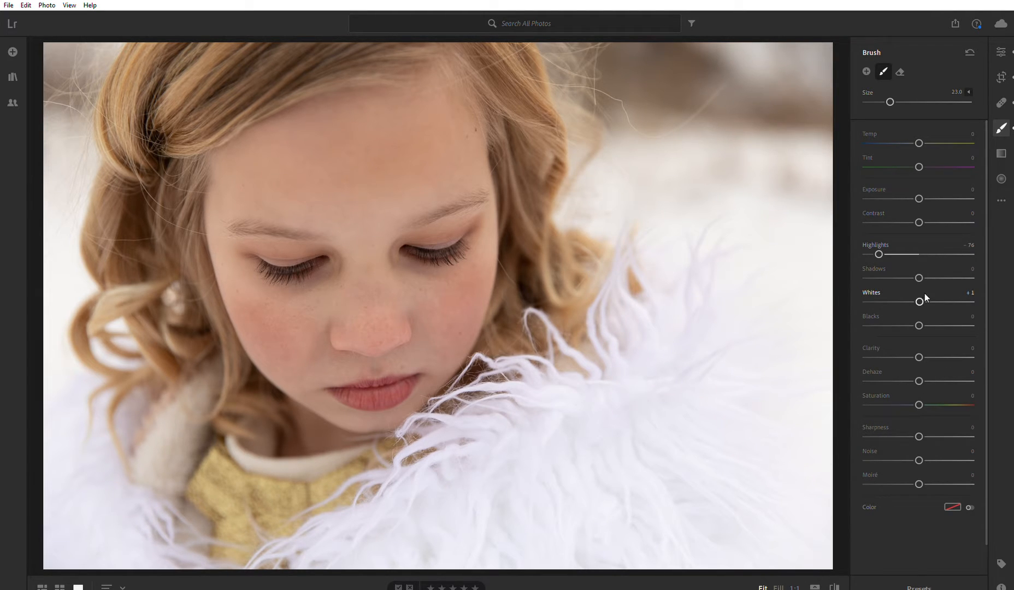
mouse_move(916, 295)
mouse_down()
mouse_move(853, 295)
mouse_move(908, 288)
mouse_up()
scroll(751, 535, up, 2)
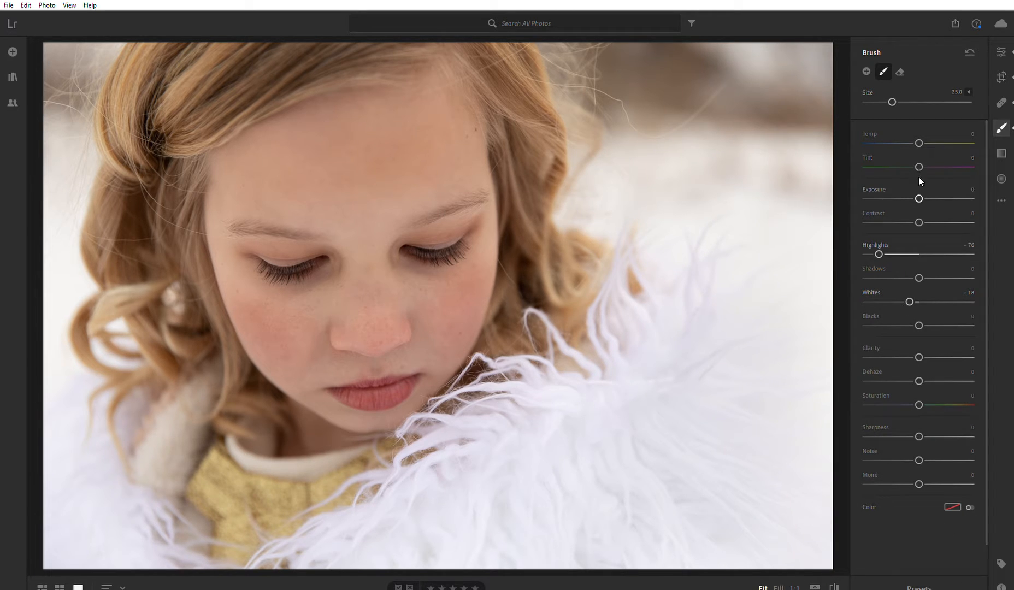
mouse_move(916, 189)
mouse_down()
mouse_move(881, 189)
mouse_move(917, 190)
mouse_up()
Step: Start a new brush adjustment and reset its Highlights, Whites and Exposure to 0
click(865, 72)
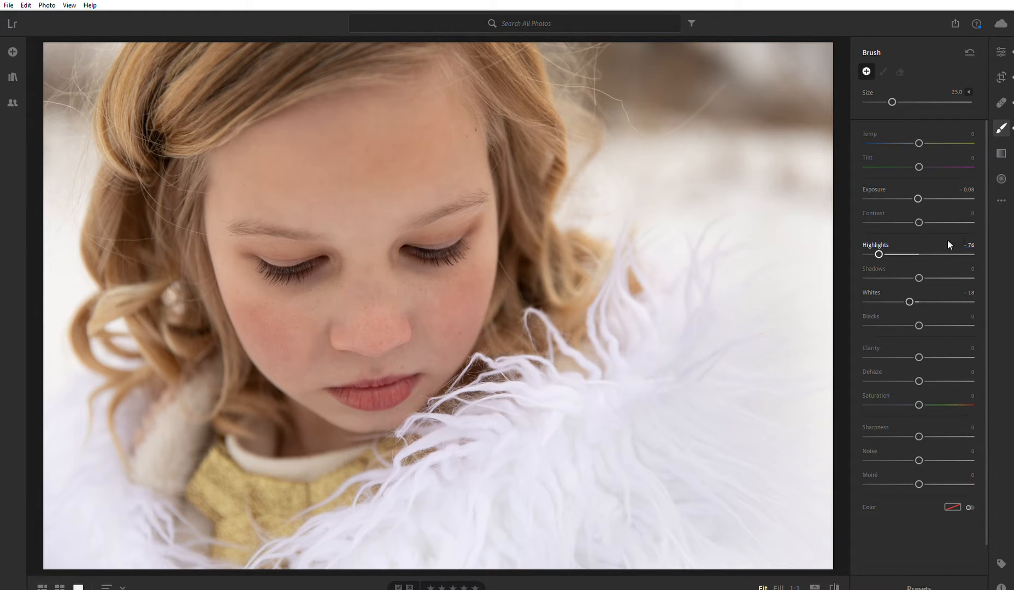
double_click(878, 254)
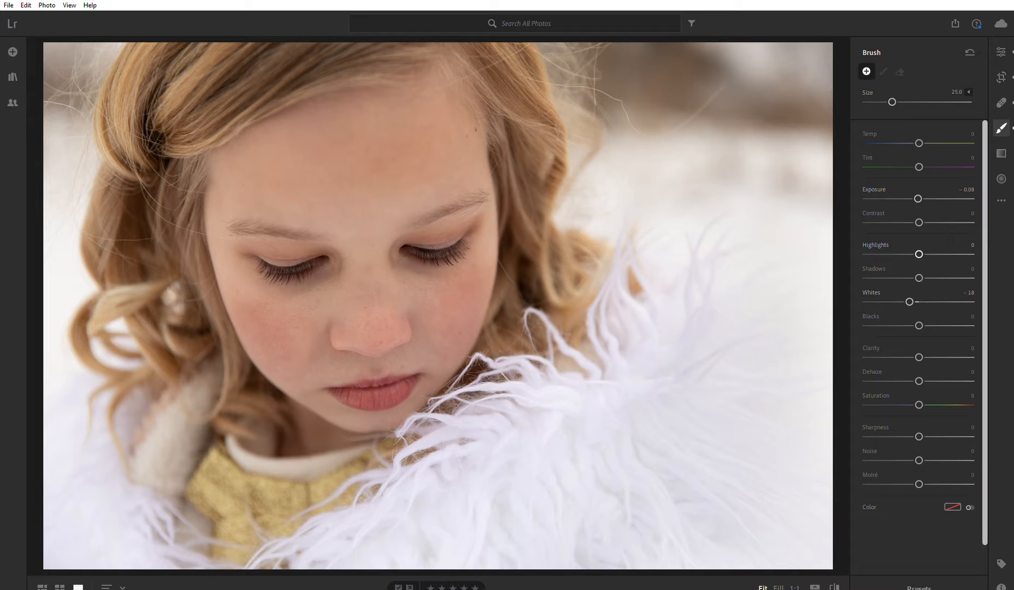
double_click(909, 302)
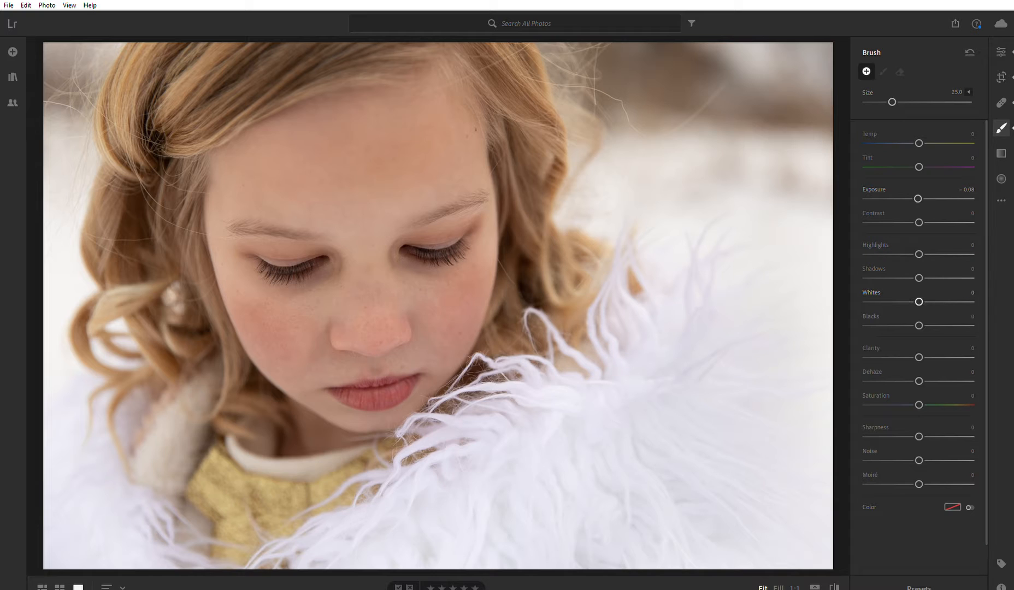
double_click(917, 198)
Step: Brighten the girl's face by painting with a size 34 brush at Exposure +1.44
drag(924, 187, 939, 185)
drag(939, 188, 942, 185)
key(bracketright)
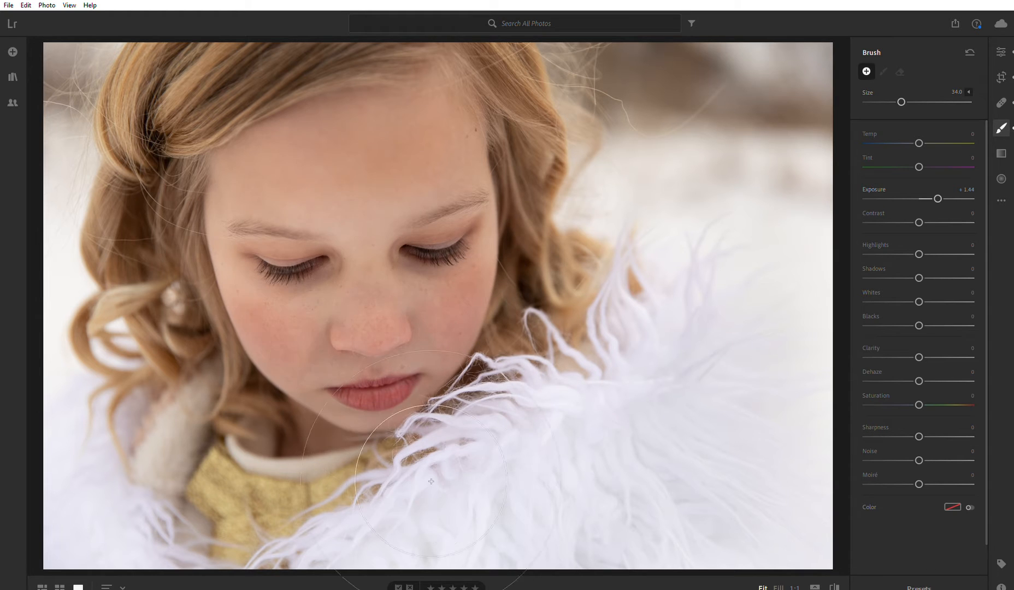
key(bracketright)
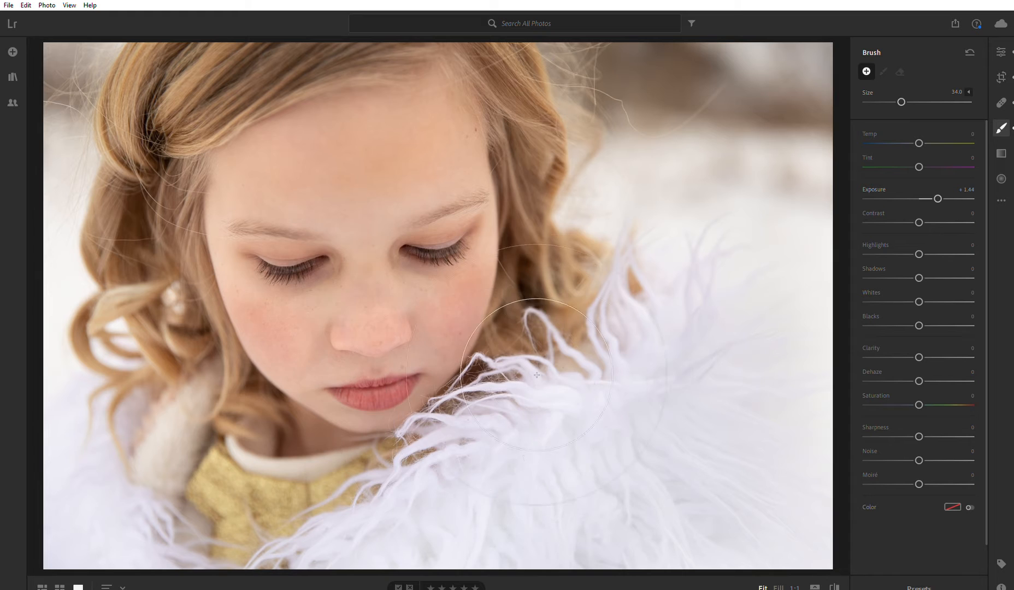
mouse_move(692, 341)
mouse_down()
mouse_move(732, 377)
mouse_move(819, 415)
mouse_up()
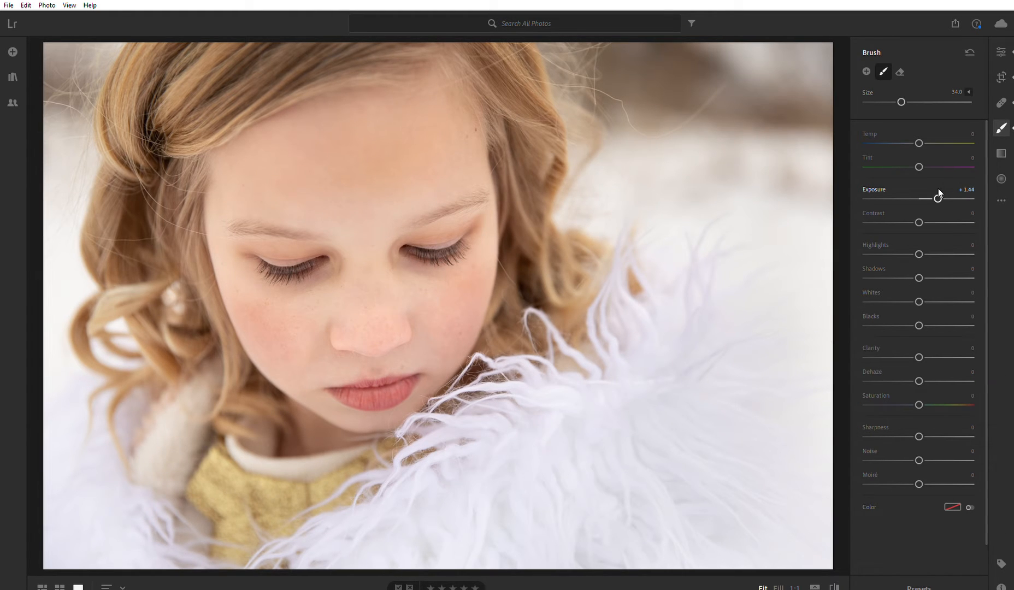
Step: Set the face brush adjustment to Exposure +0.92, Contrast +15 and Shadows +2
drag(937, 188, 930, 191)
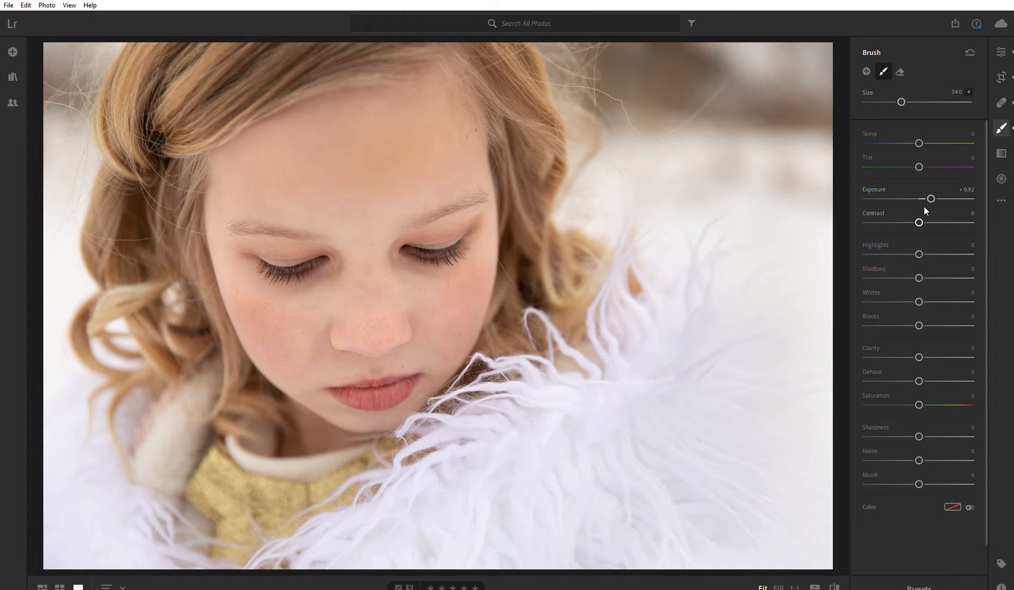
click(926, 213)
drag(954, 212, 926, 218)
drag(925, 269, 920, 270)
mouse_move(336, 210)
Step: Look through the adjustment settings of the Linear Gradient and Radial Gradient tools
click(1002, 152)
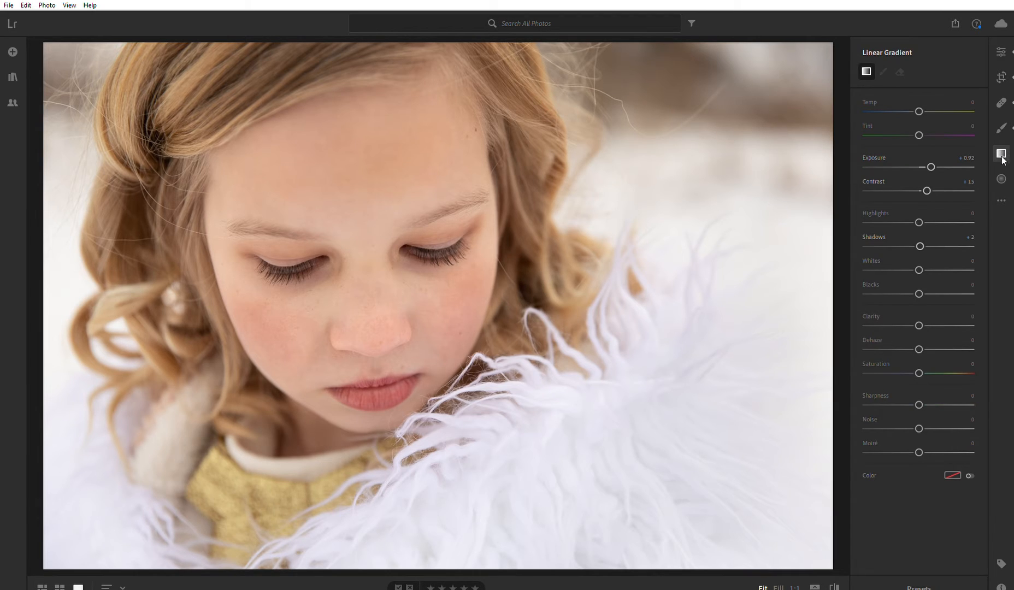
click(1002, 178)
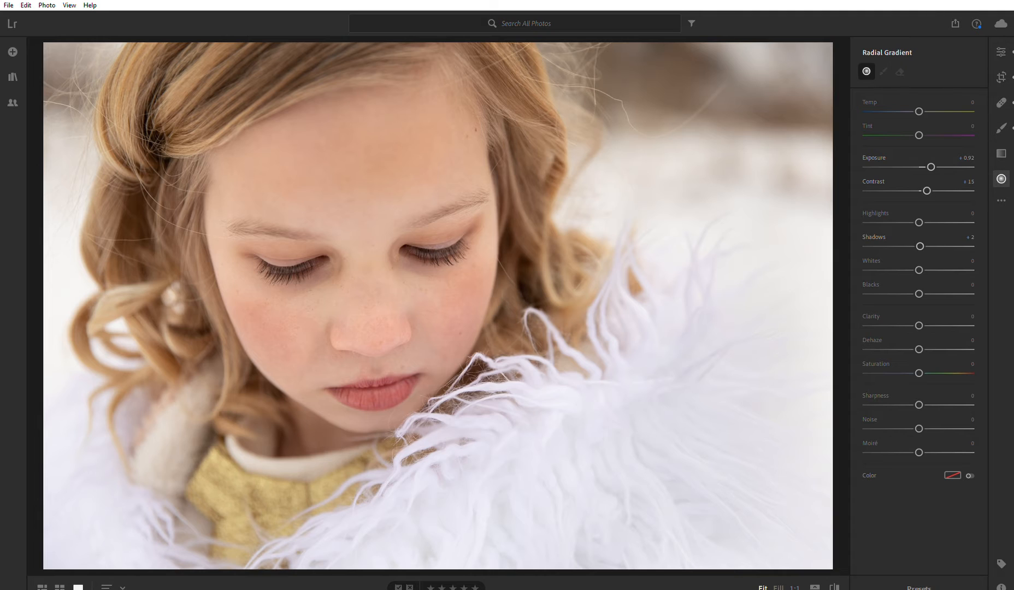
click(1000, 152)
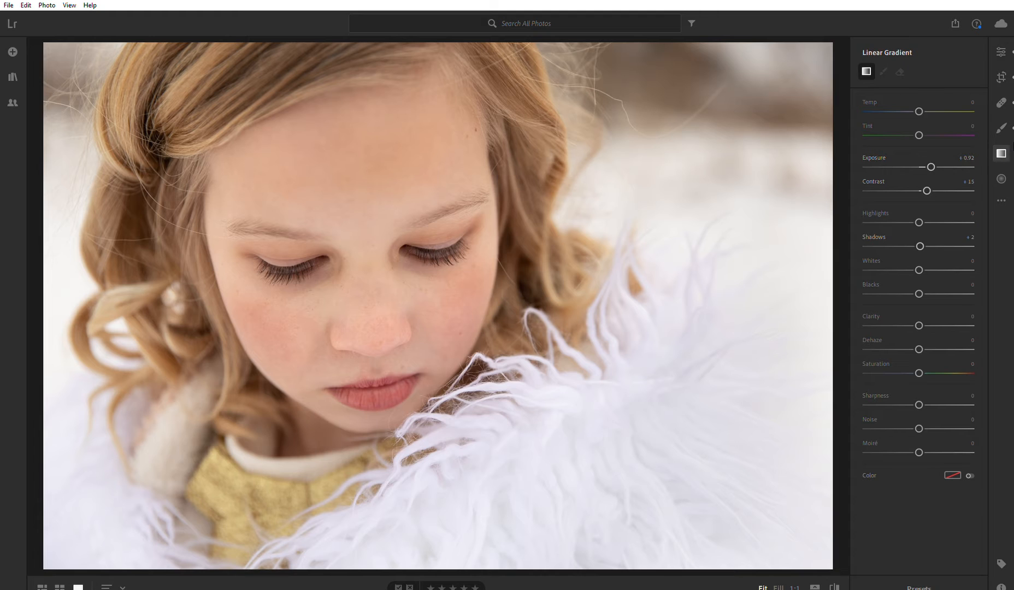
click(1000, 147)
click(1001, 149)
click(1001, 178)
click(1002, 155)
Step: Inspect the photo with the filmstrip shown, at Fill, 1:1 and Fit zoom, and in the original view
key(backslash)
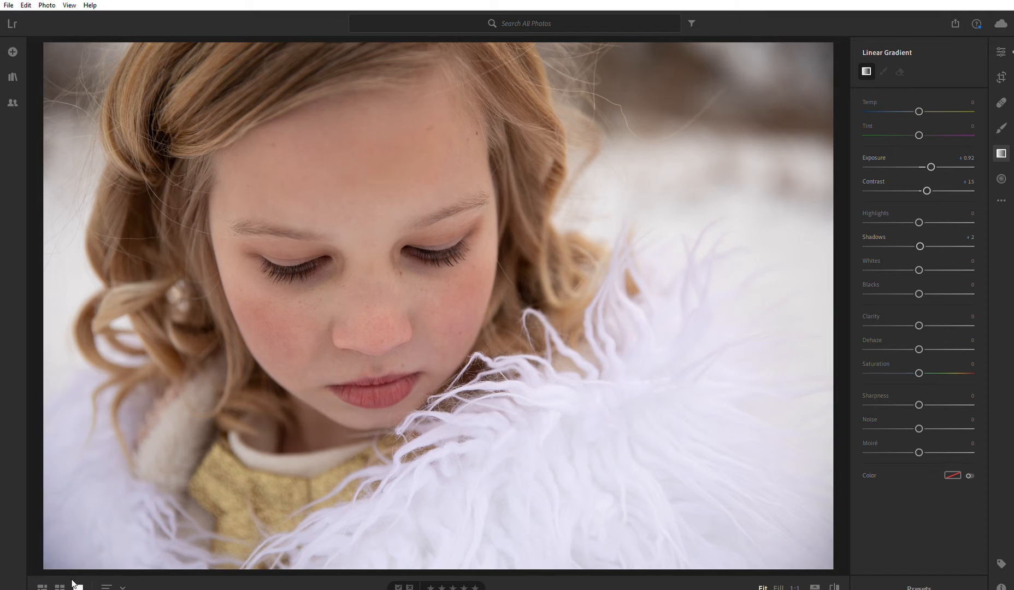
click(814, 585)
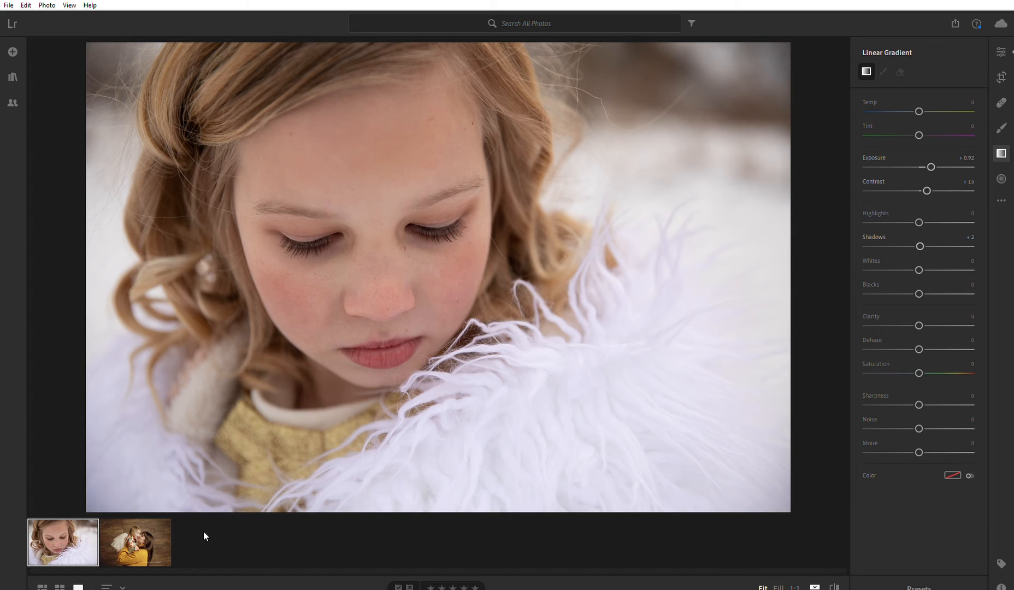
click(814, 585)
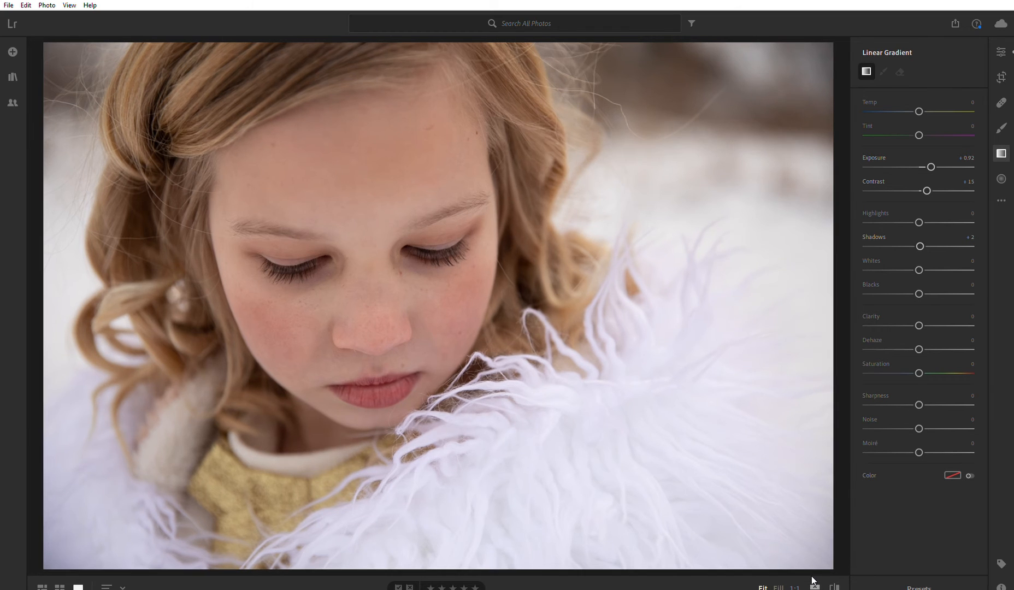
click(778, 584)
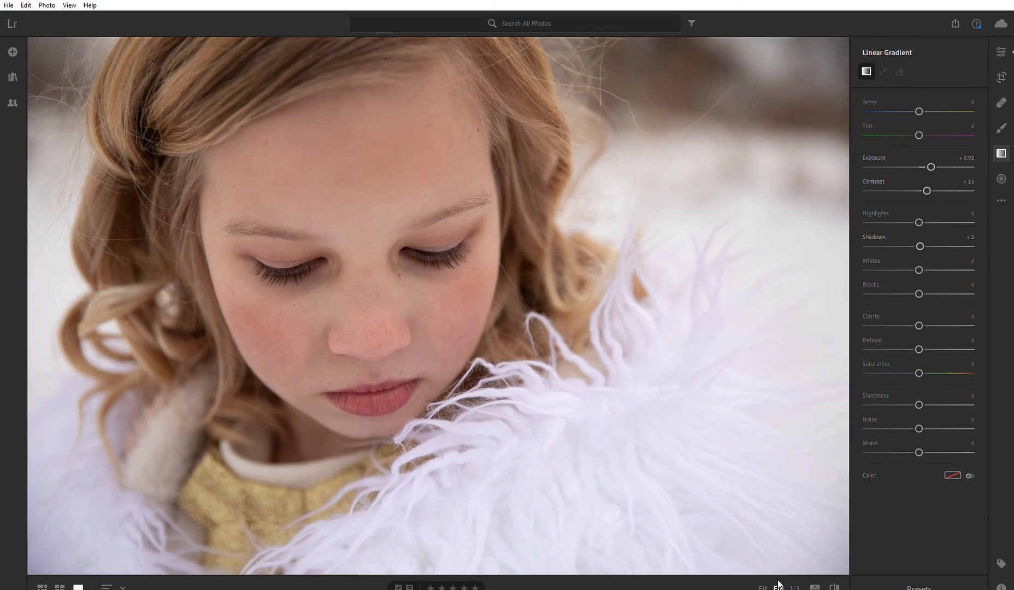
click(763, 585)
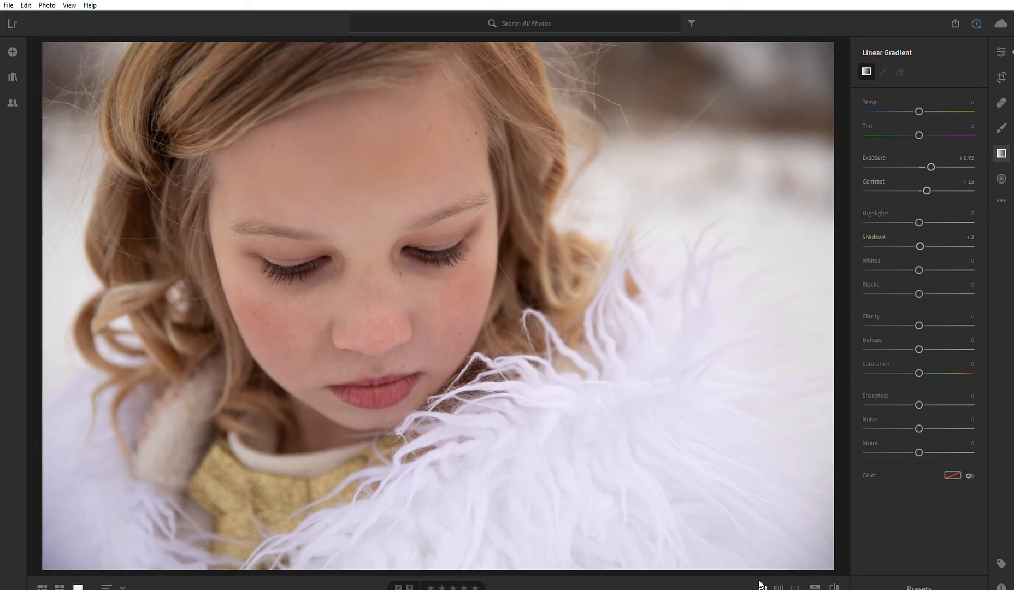
click(794, 585)
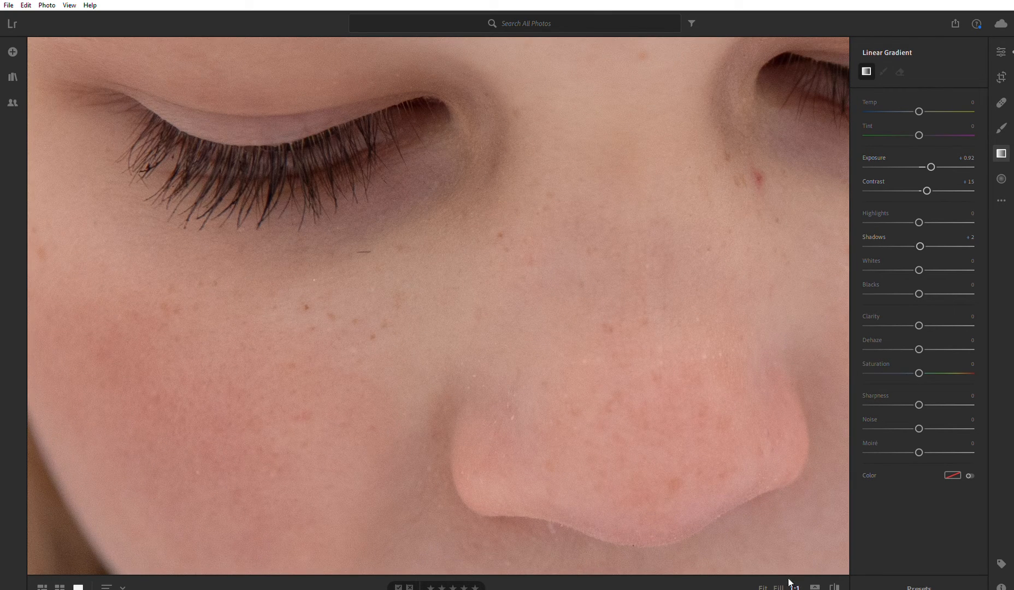
click(763, 585)
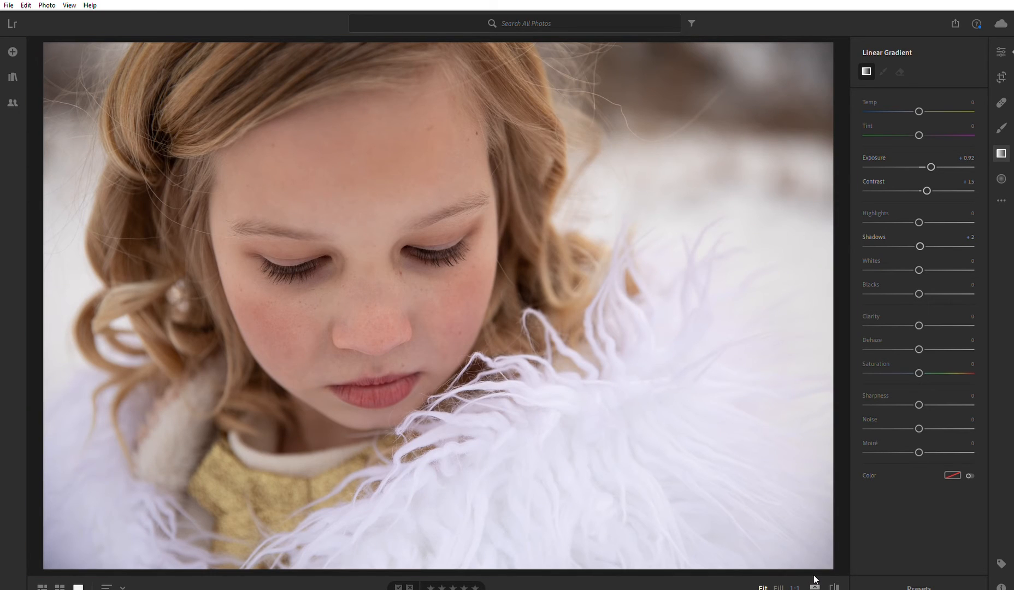
click(839, 582)
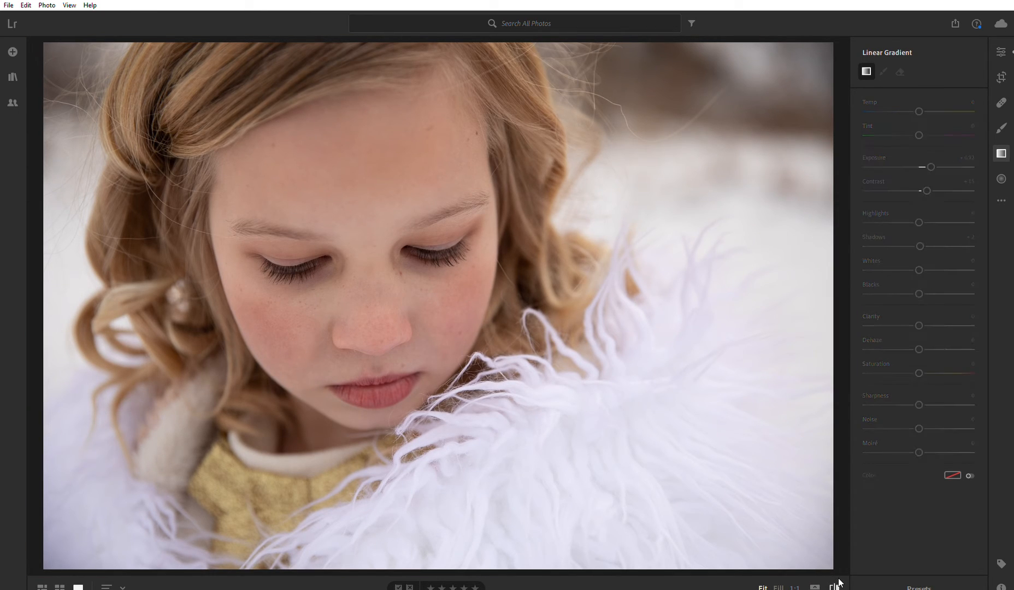
click(839, 582)
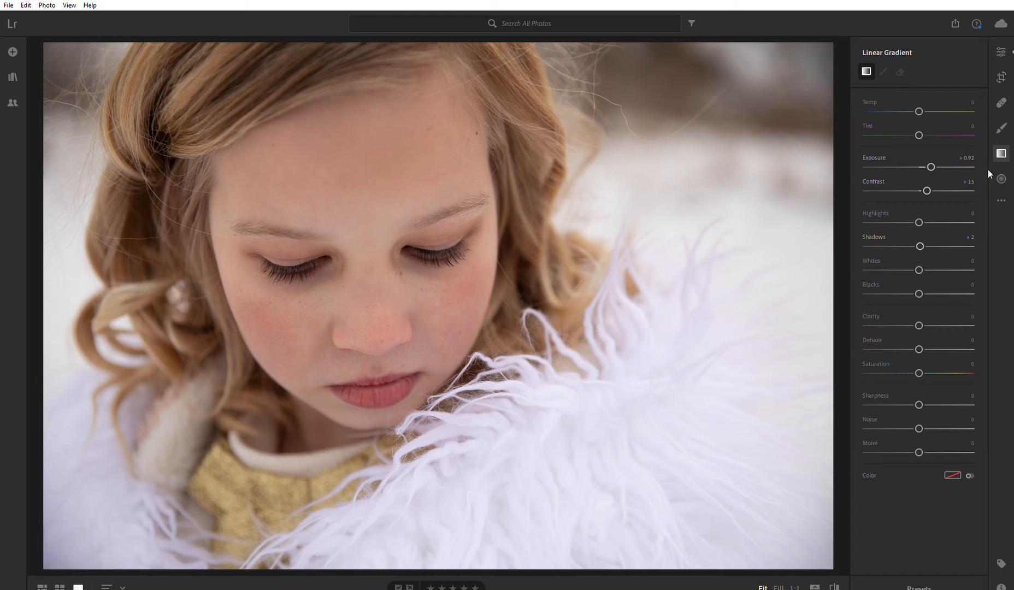
Step: Set the photo's overall Exposure to +0.25 and Contrast to +19, and show the original for comparison
click(1001, 51)
mouse_move(928, 141)
mouse_down()
mouse_move(921, 132)
mouse_move(928, 162)
mouse_up()
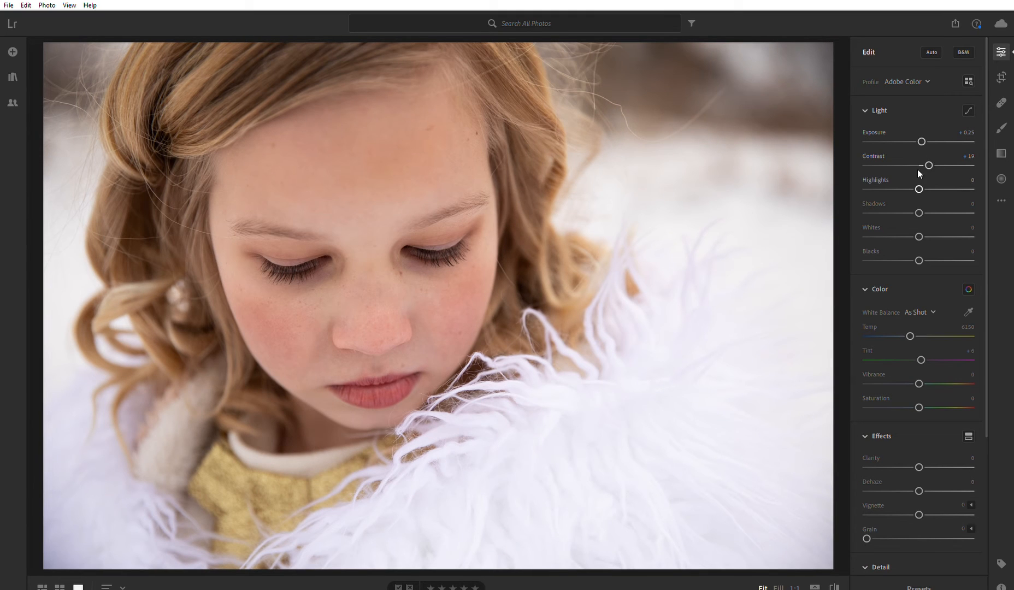
click(834, 586)
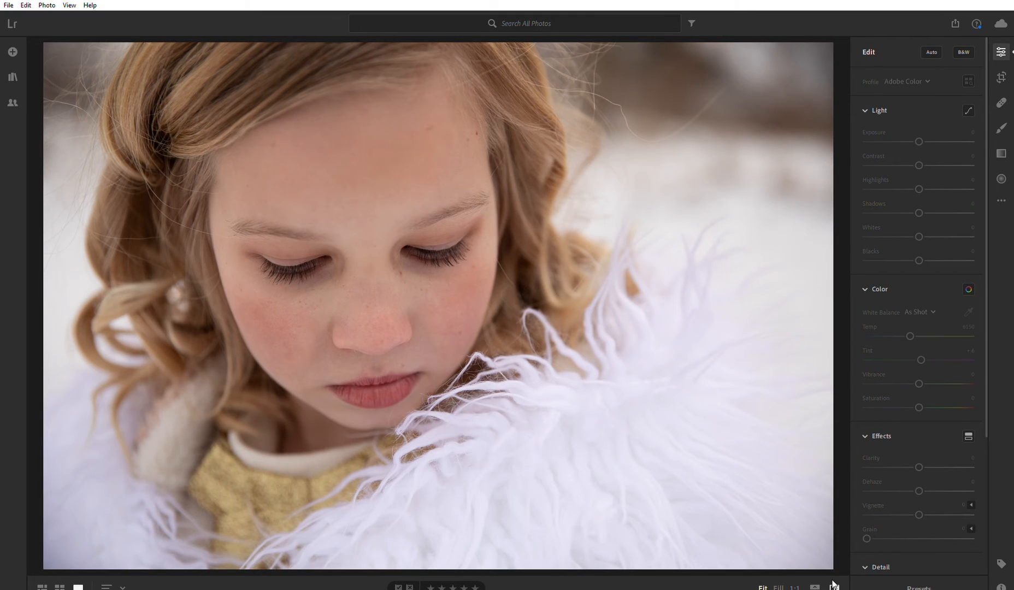
Step: Compare the edited portrait with its original version several times, ending on the edited version
click(834, 587)
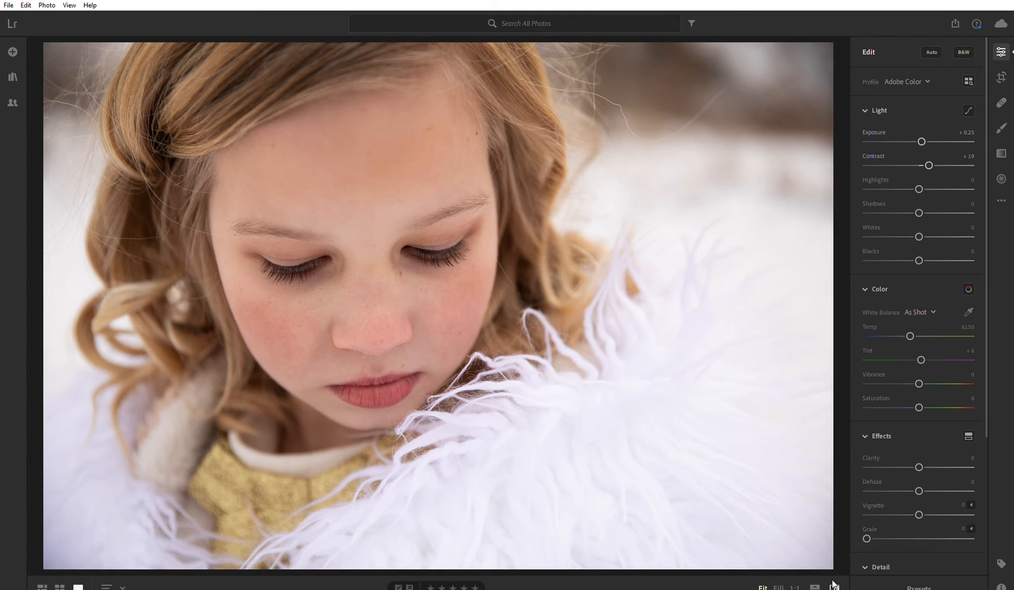
click(834, 586)
click(834, 586)
click(834, 586)
click(834, 586)
click(834, 586)
click(834, 586)
Step: Apply automatic light and color adjustments to the portrait and set its Exposure to +0.15
click(1001, 50)
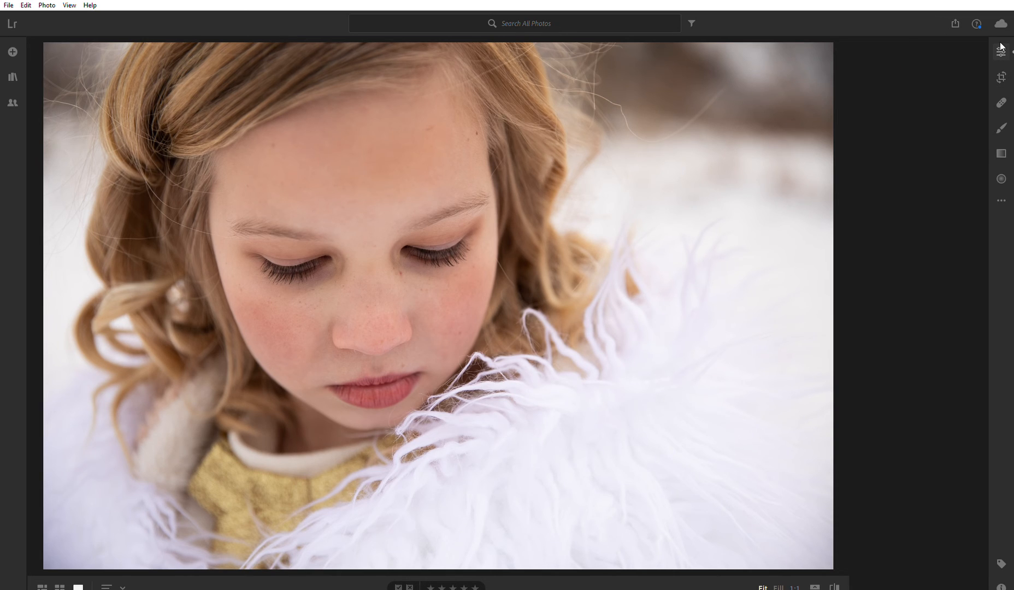
click(1001, 49)
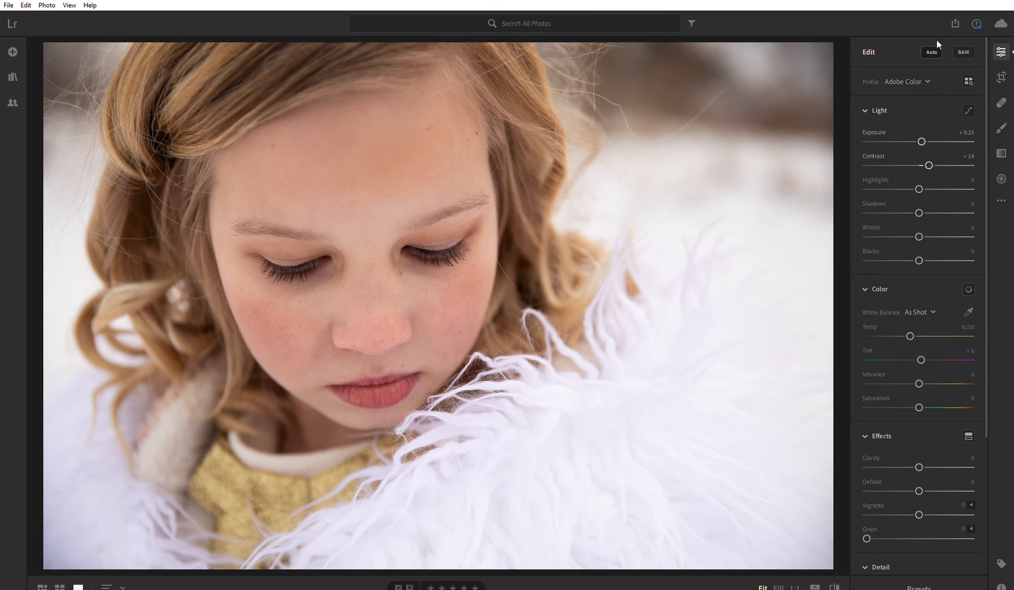
click(935, 44)
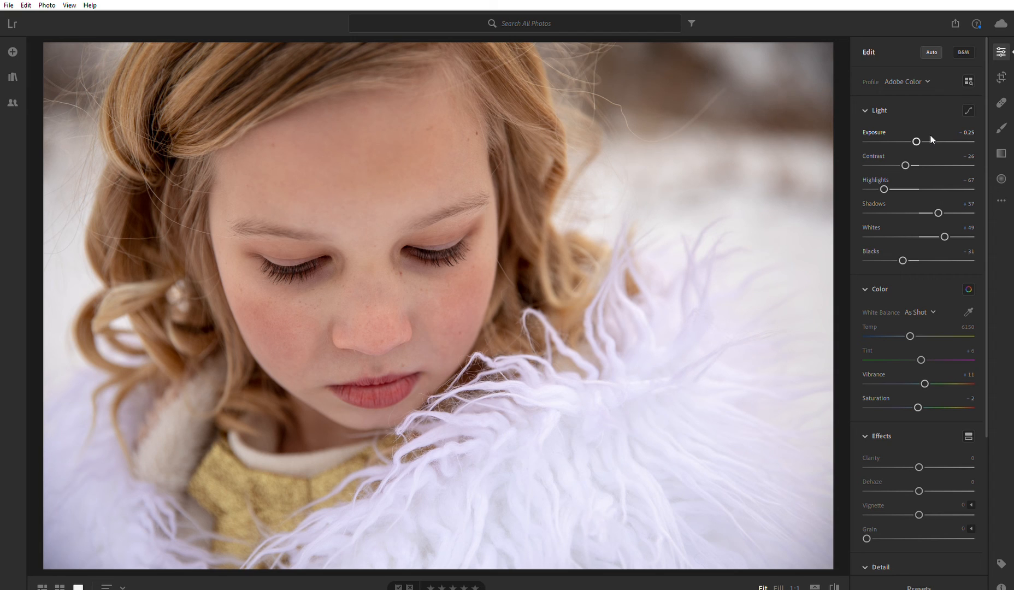
drag(912, 136, 919, 128)
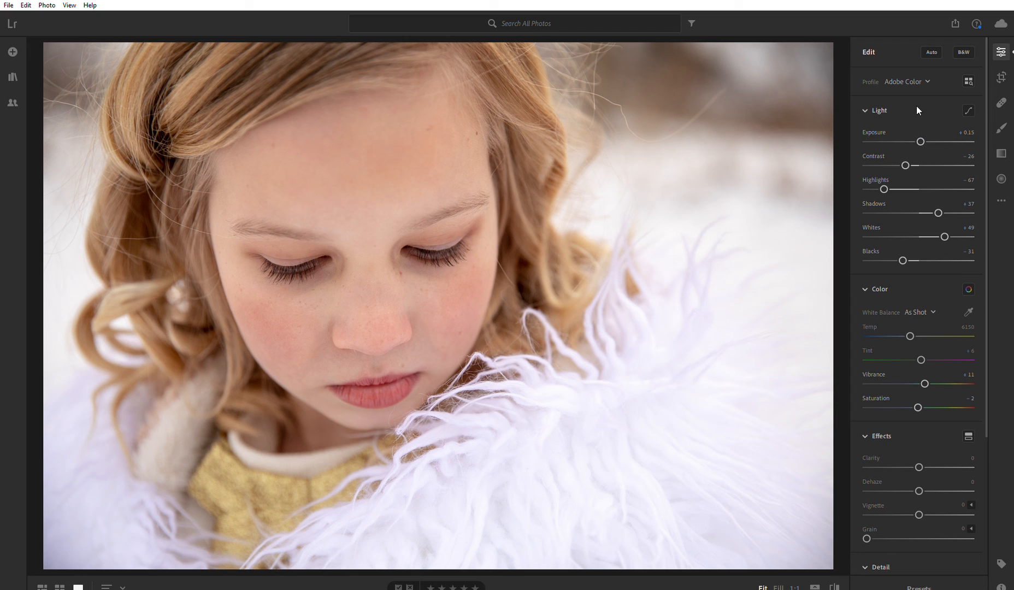
click(917, 110)
click(917, 109)
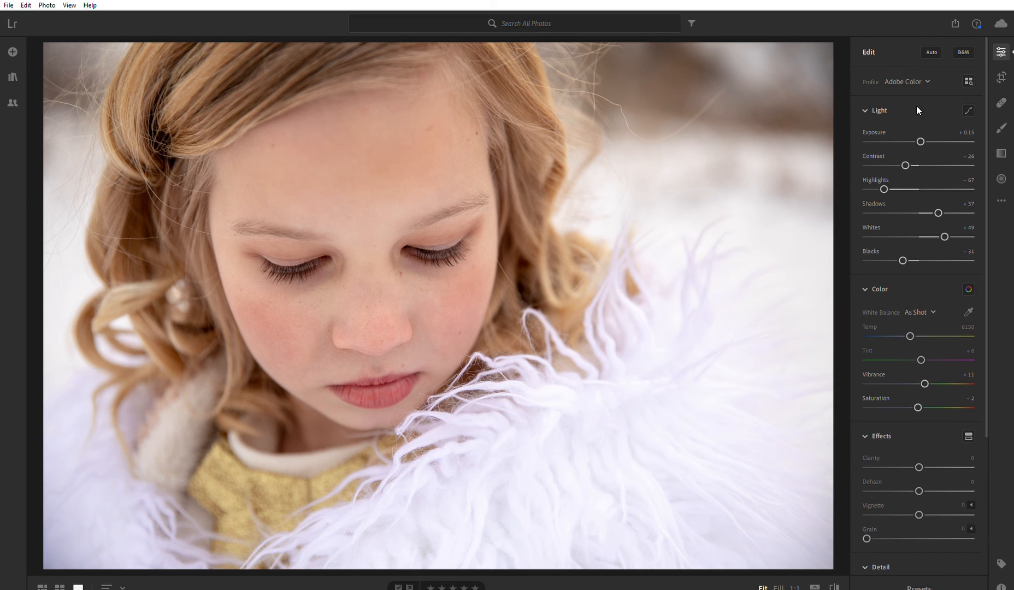